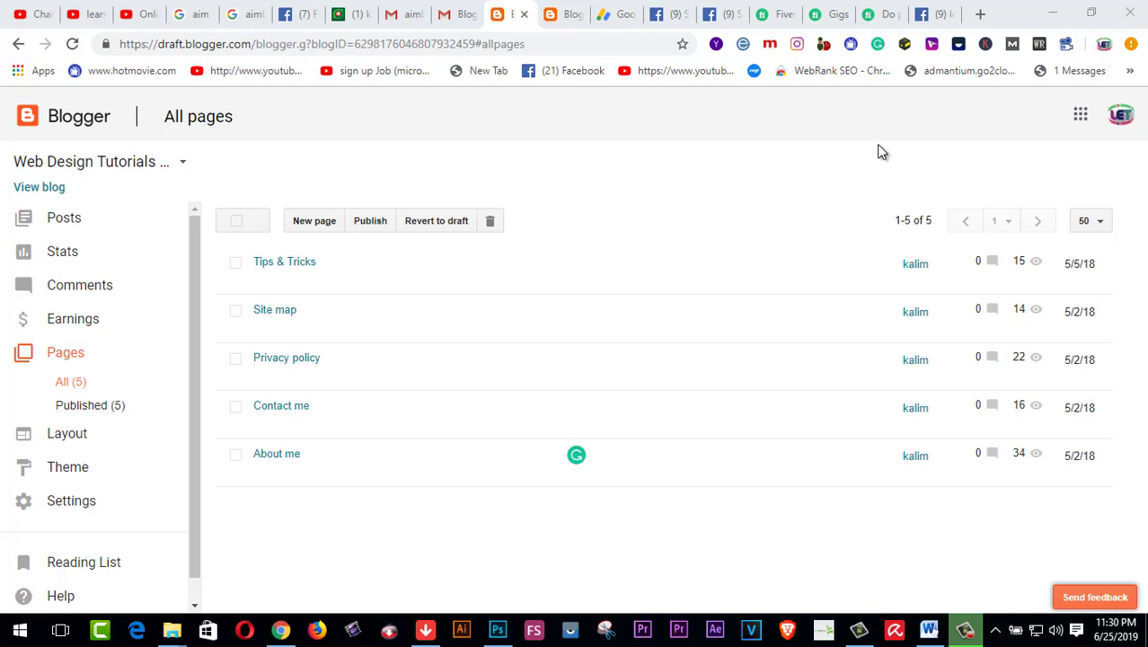
Check the list of available blogs and the Google account that is signed in to Blogger
left_click(22, 170)
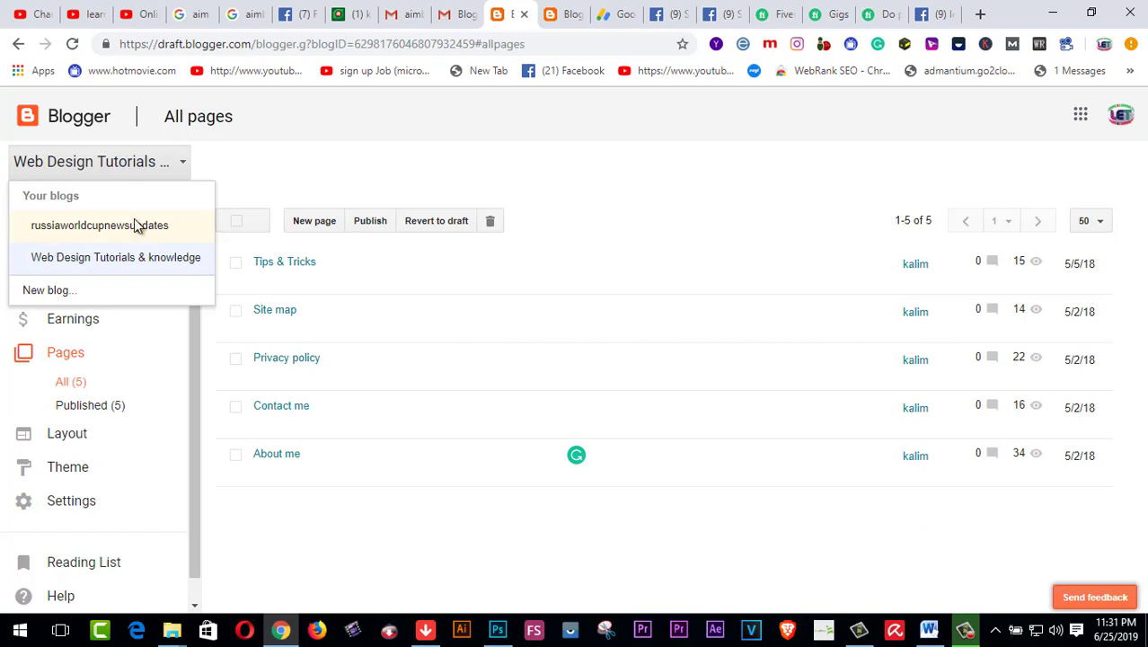
left_click(1112, 127)
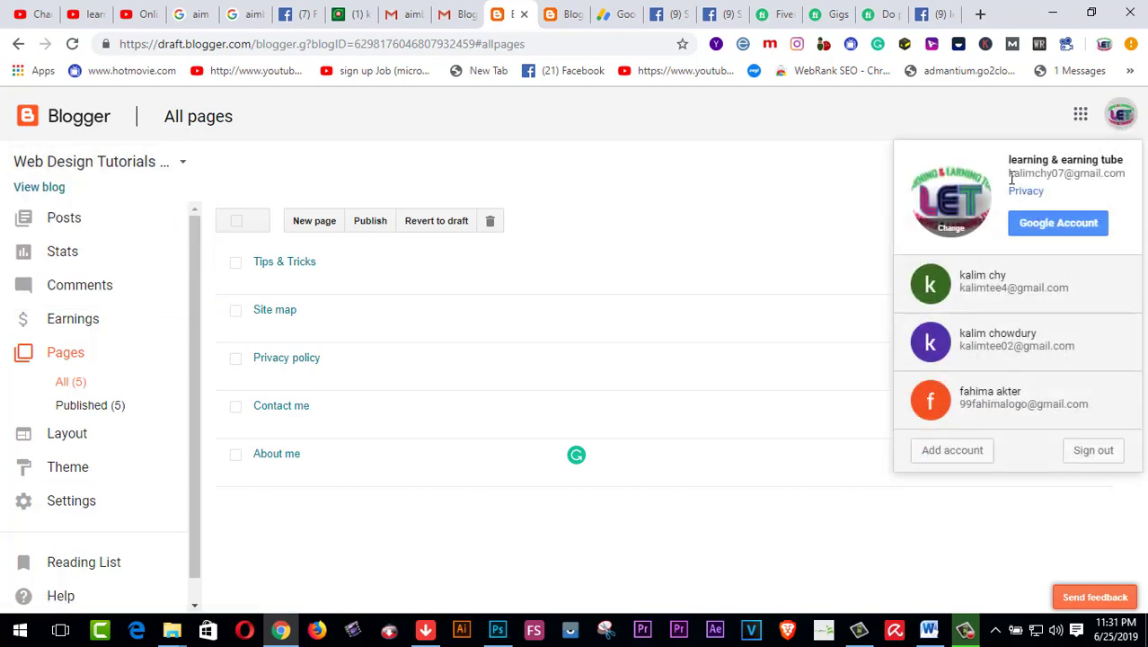
left_click_drag(1011, 178, 1118, 162)
left_click(720, 136)
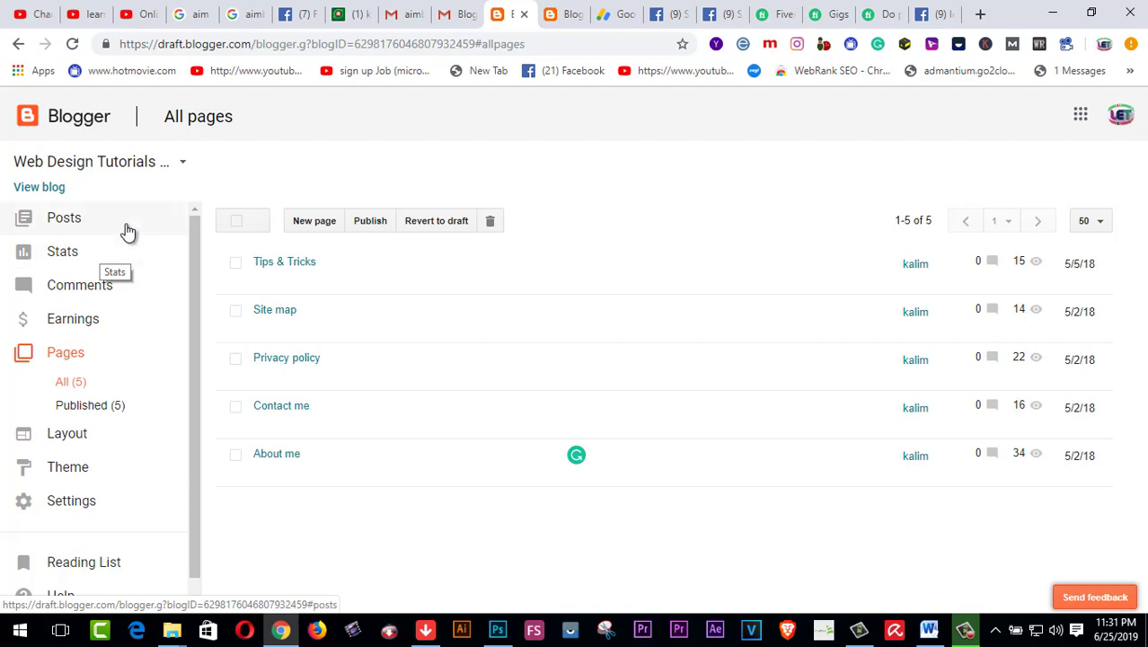
View the YouTube channel's About page and return to the blog's list of pages
left_click(93, 15)
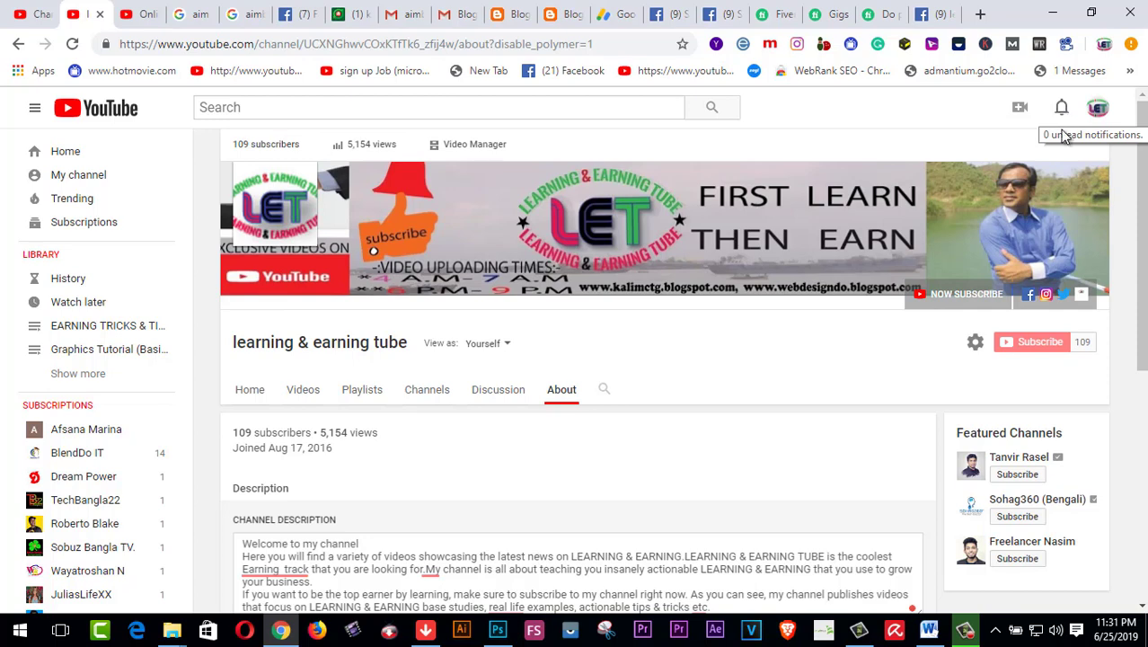
left_click(517, 18)
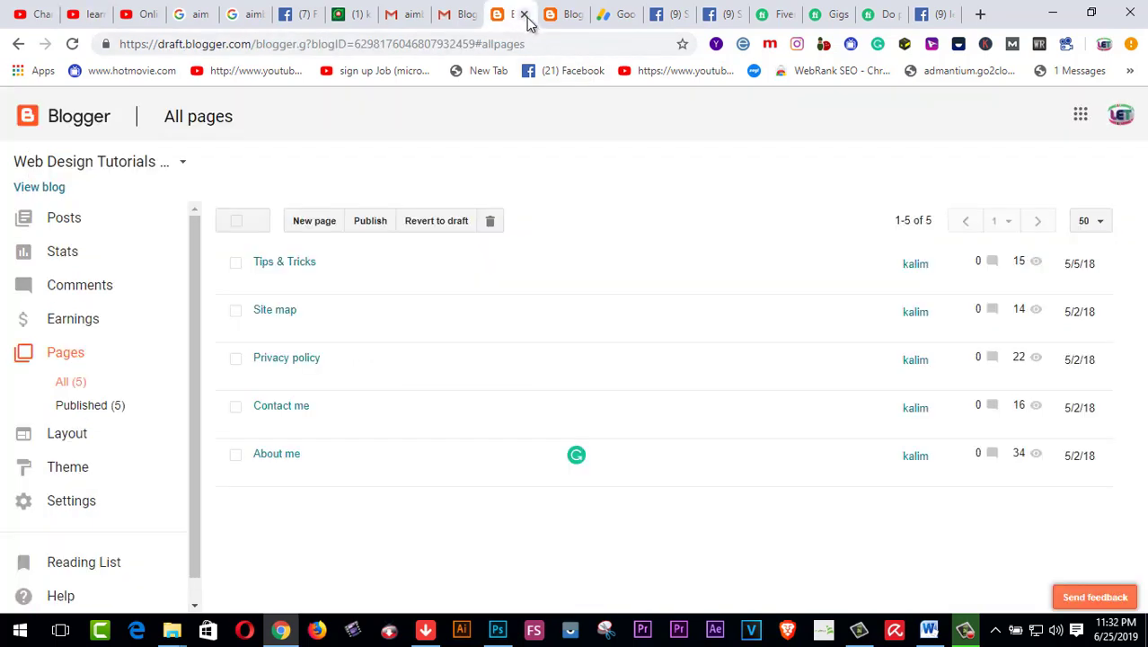
left_click(570, 20)
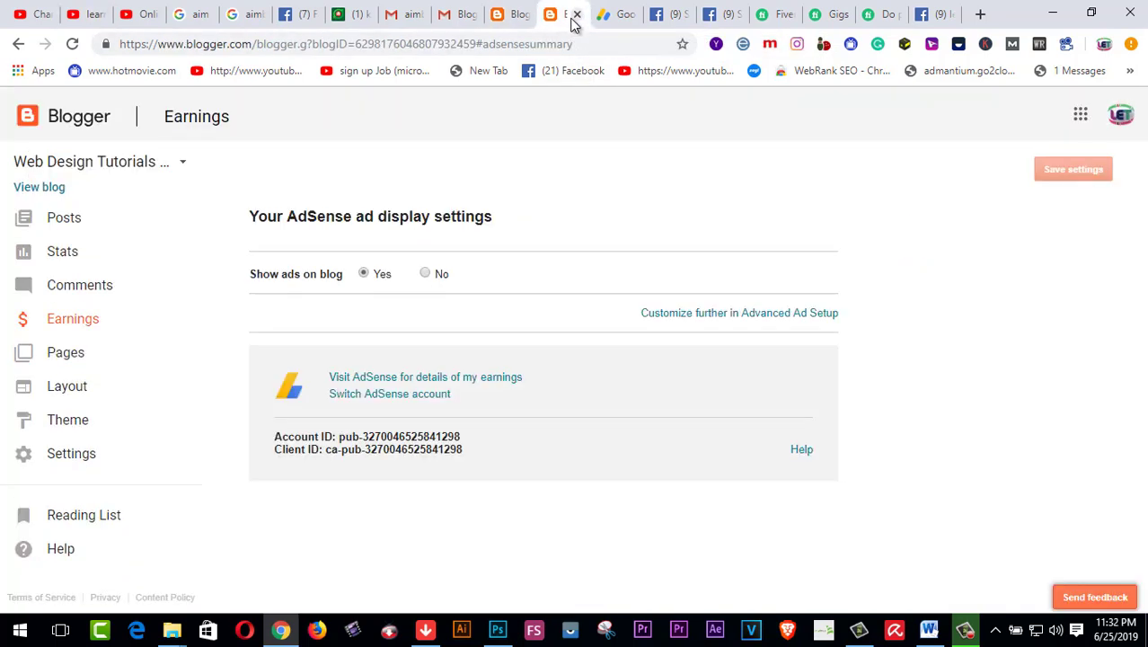
left_click(515, 20)
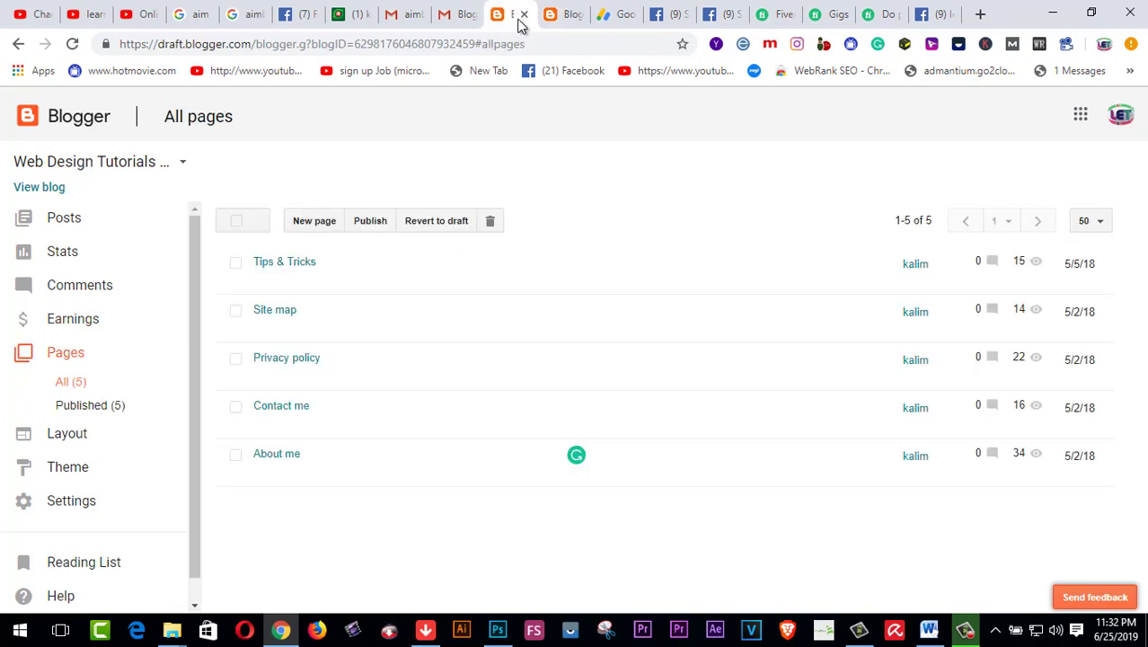
Review the blog's AdSense ad display settings and look through its list of all posts
left_click(76, 329)
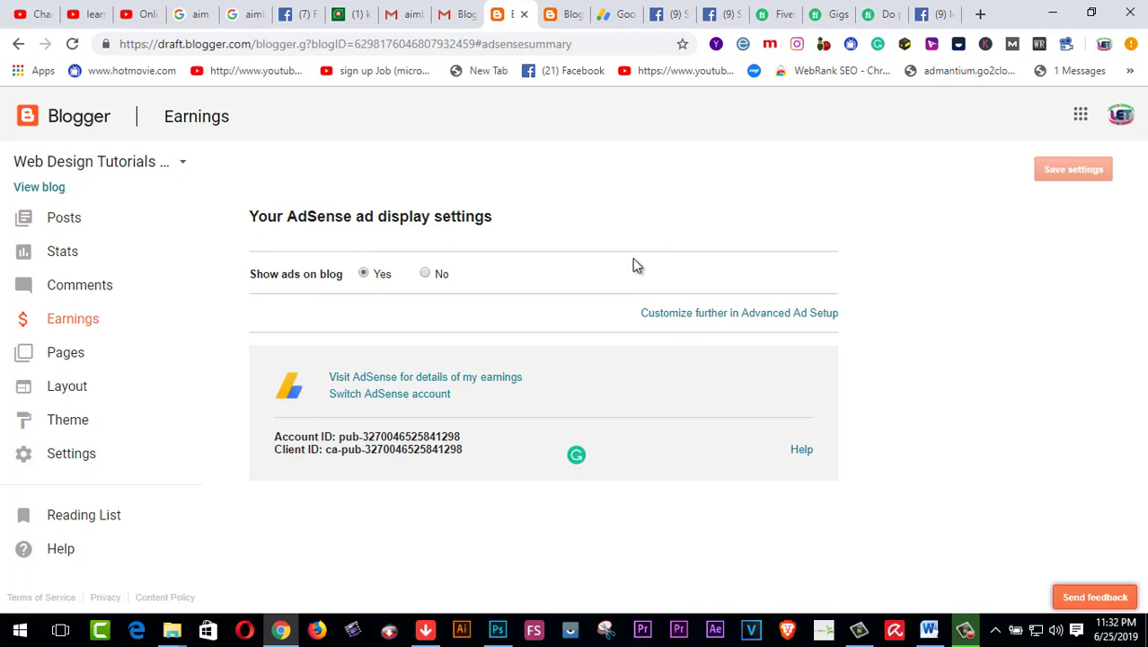
left_click(50, 224)
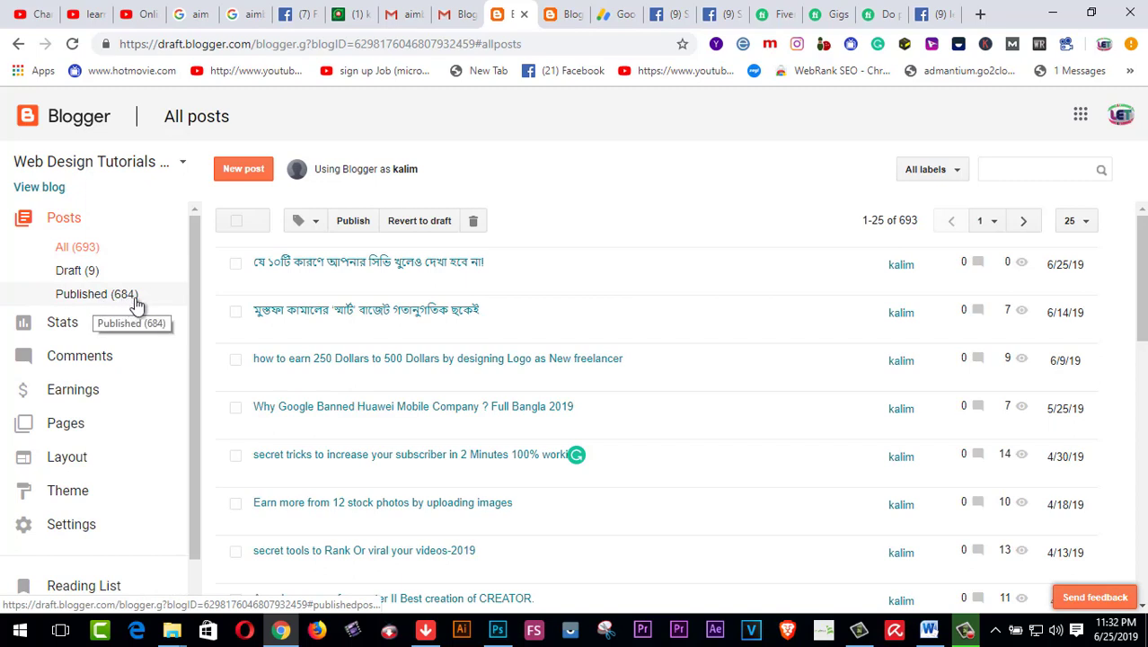
scroll(623, 333, "down", 7)
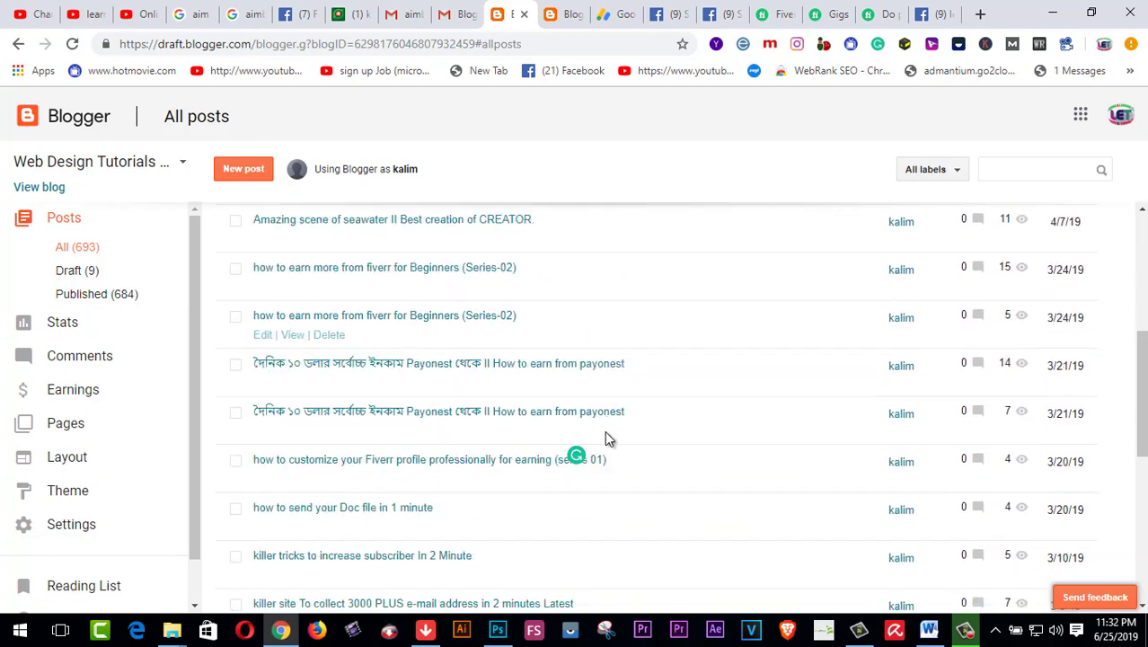
scroll(606, 436, "down", 2)
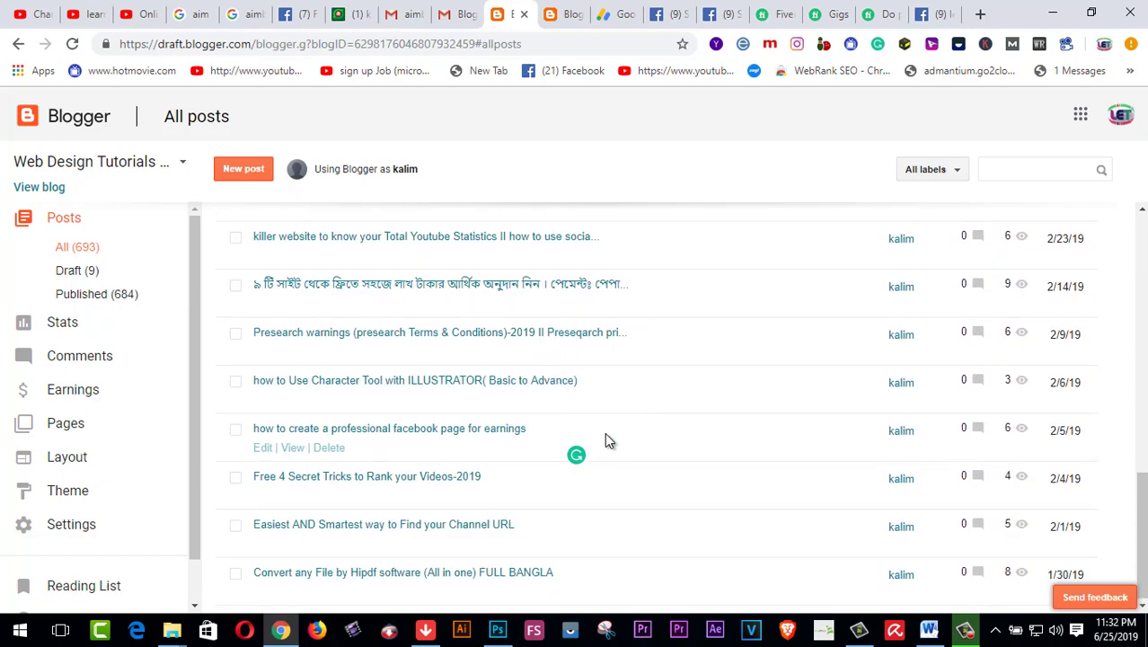
scroll(604, 439, "up", 9)
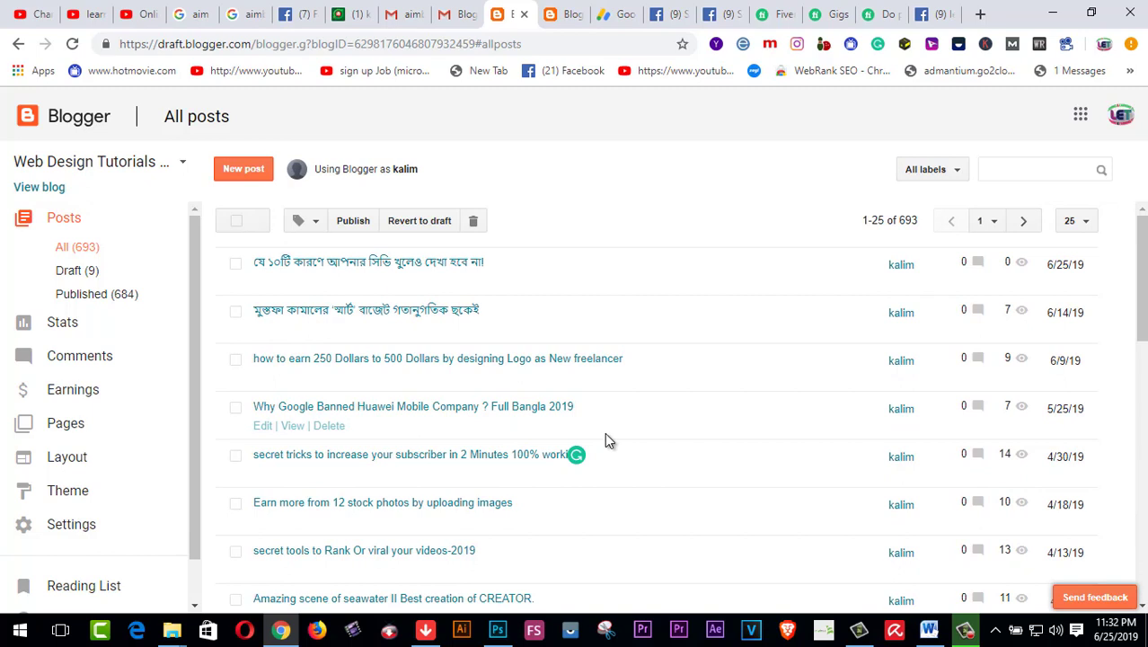
Open the AdSense site from the blog's Earnings page and get started with a new sign-up
left_click(617, 18)
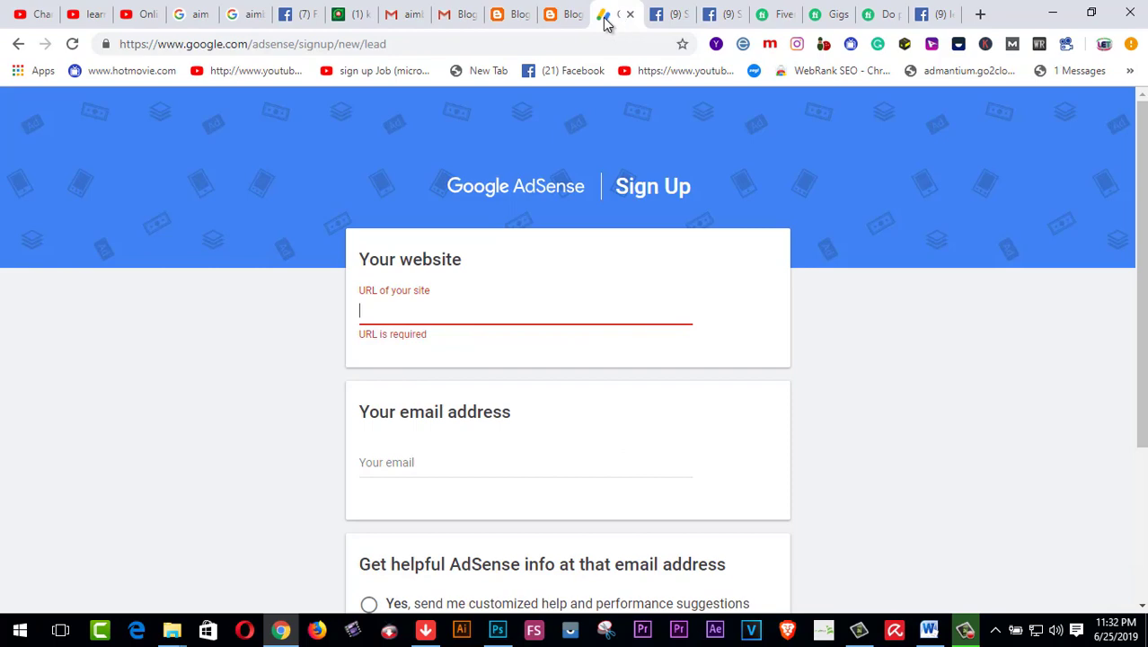
left_click(574, 25)
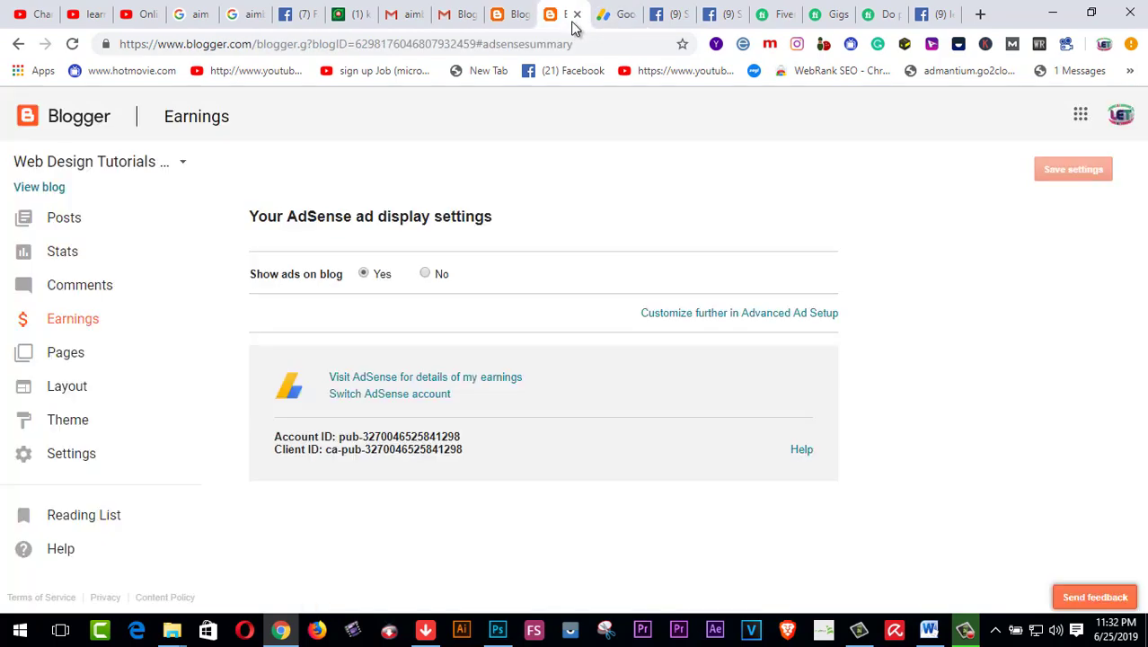
left_click(526, 19)
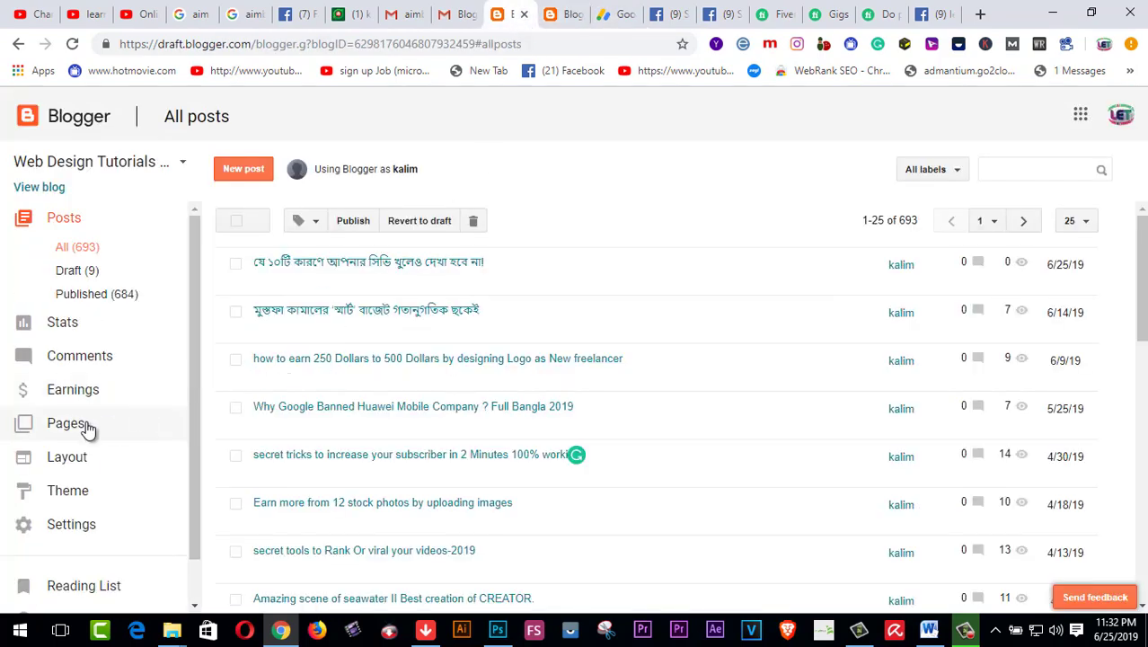
left_click(78, 392)
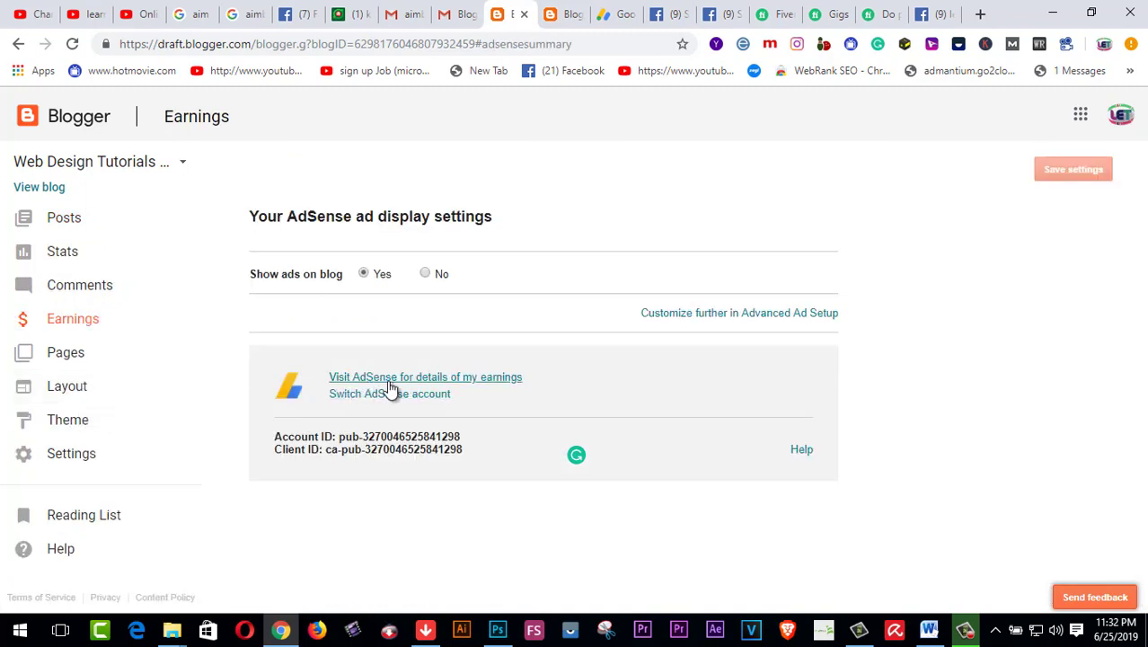
left_click(482, 379)
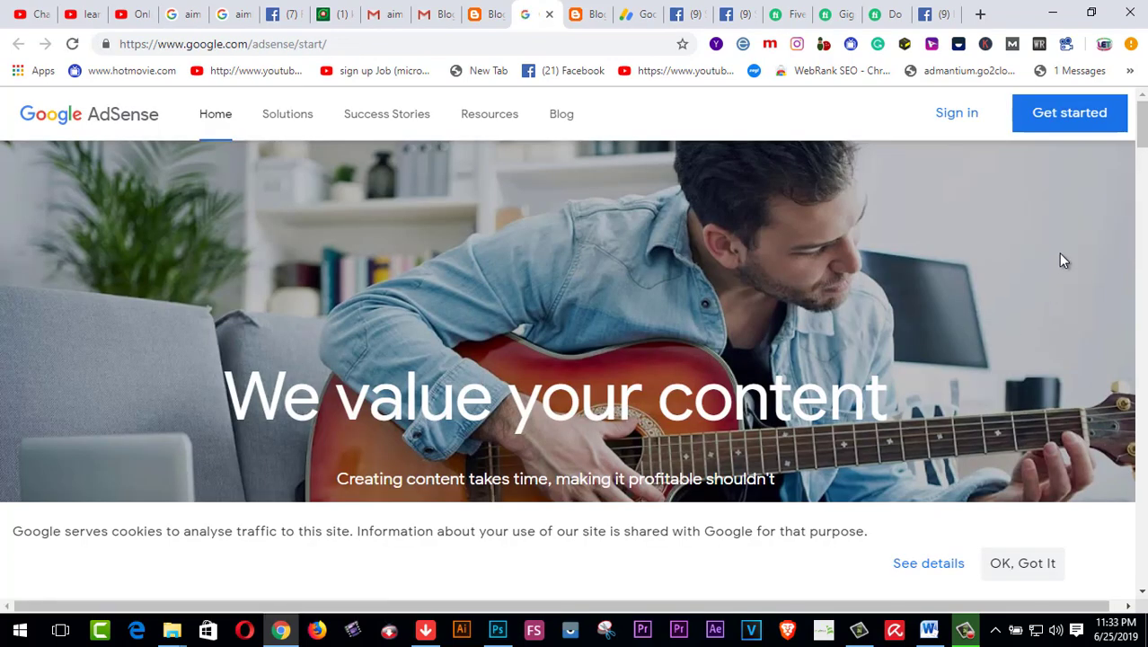
scroll(1060, 256, "down", 3)
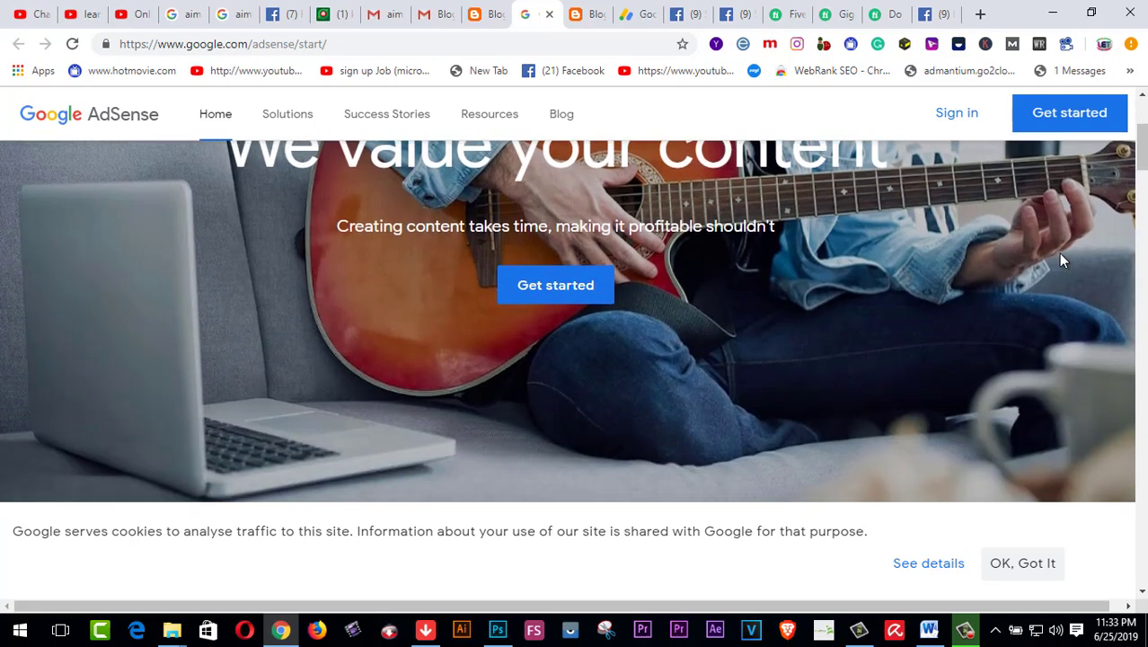
scroll(1061, 225, "up", 3)
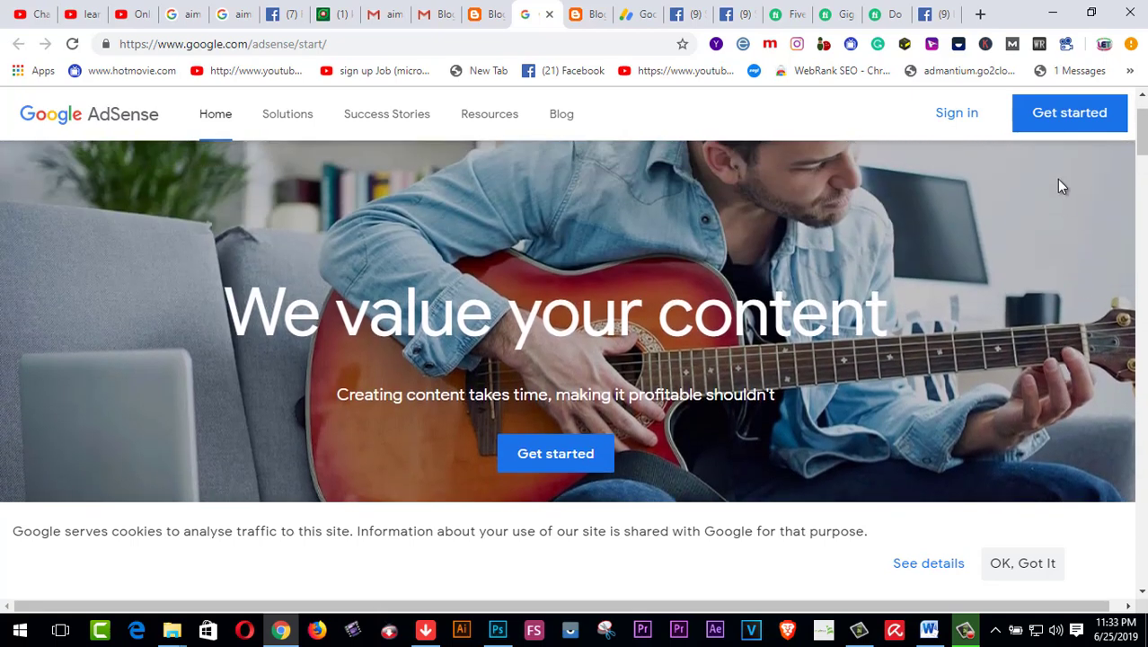
left_click(1065, 128)
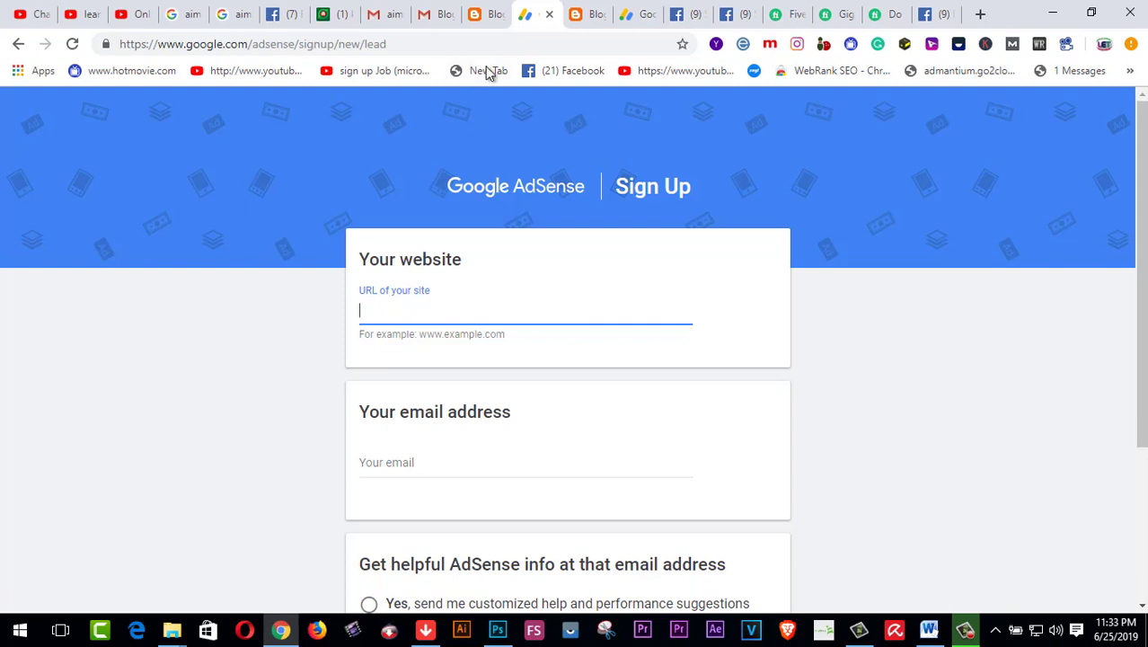
Return to Blogger and open the public site of the Web Design Tutorials & knowledge blog
left_click(490, 15)
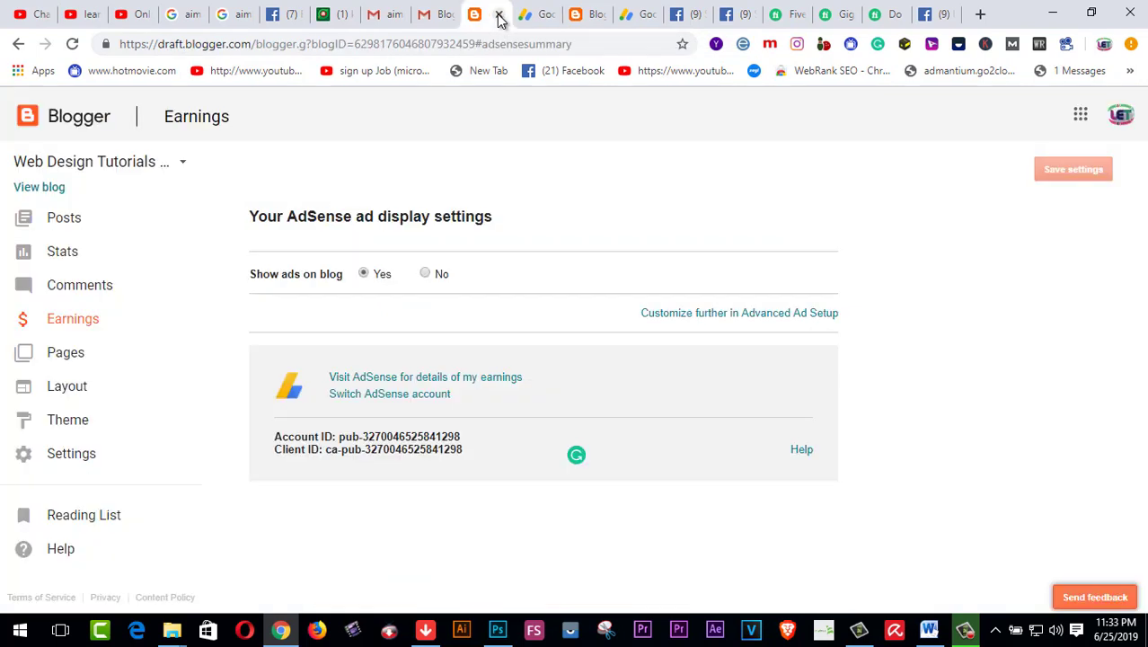
left_click(142, 171)
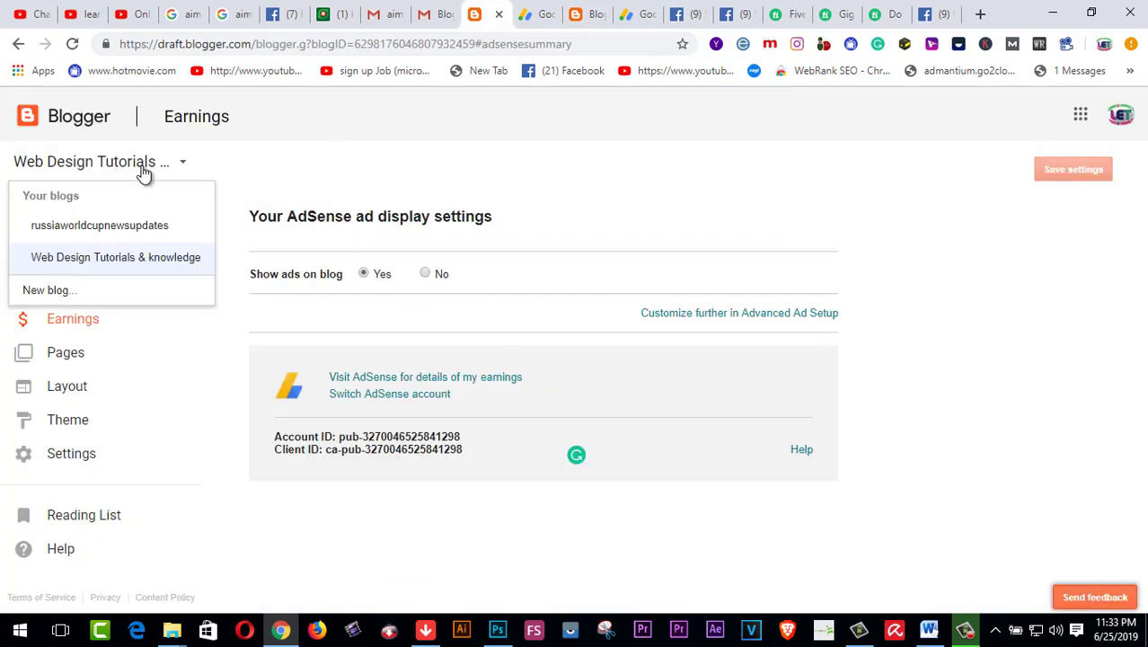
left_click(97, 259)
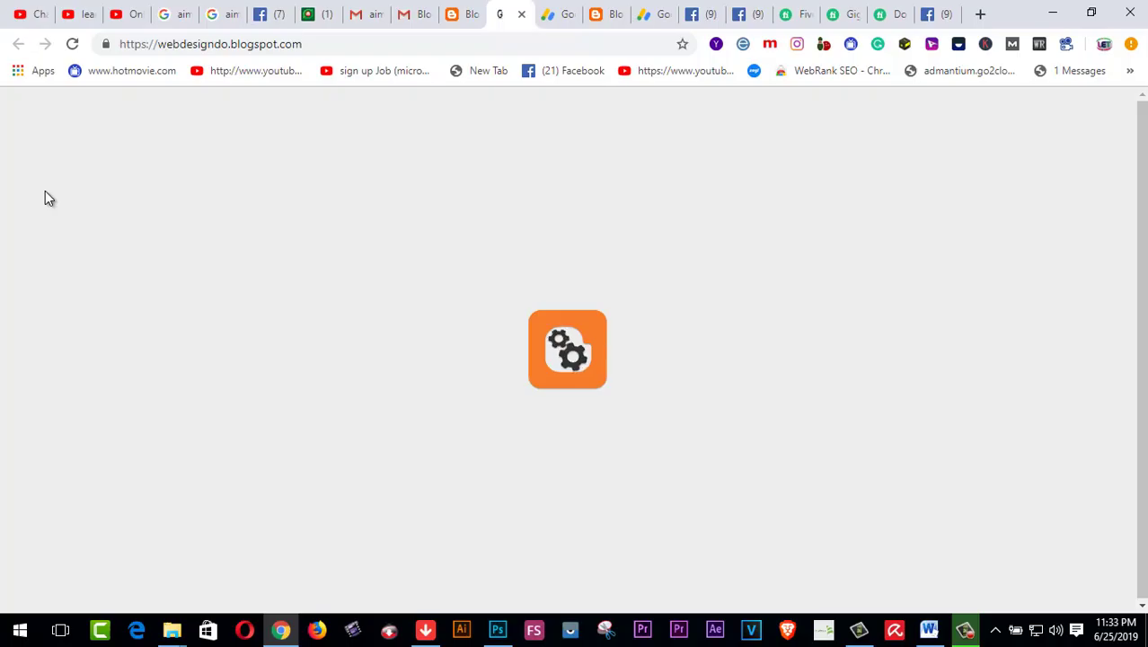
Look through the published posts on the blog's home page
scroll(536, 284, "down", 15)
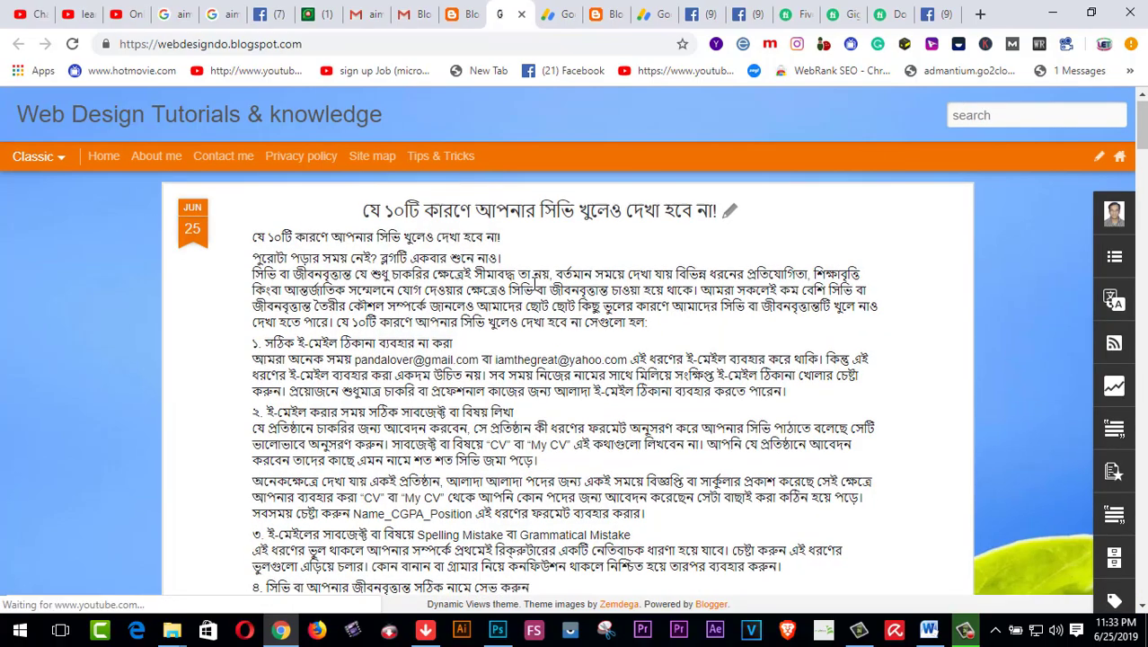
scroll(535, 284, "down", 20)
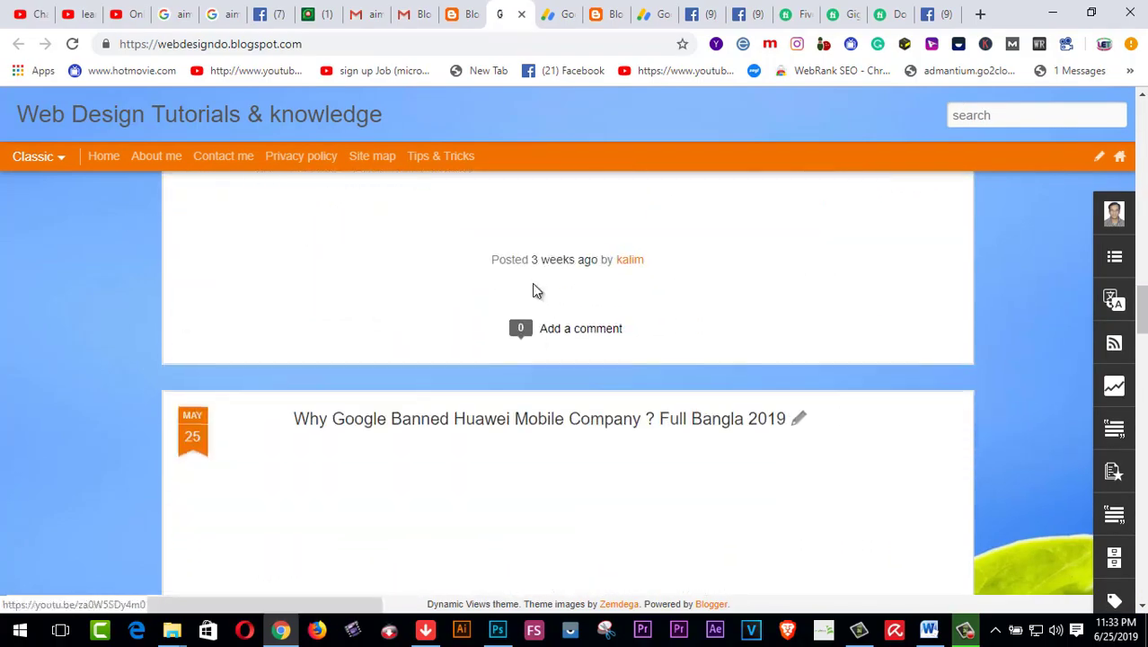
scroll(532, 286, "down", 10)
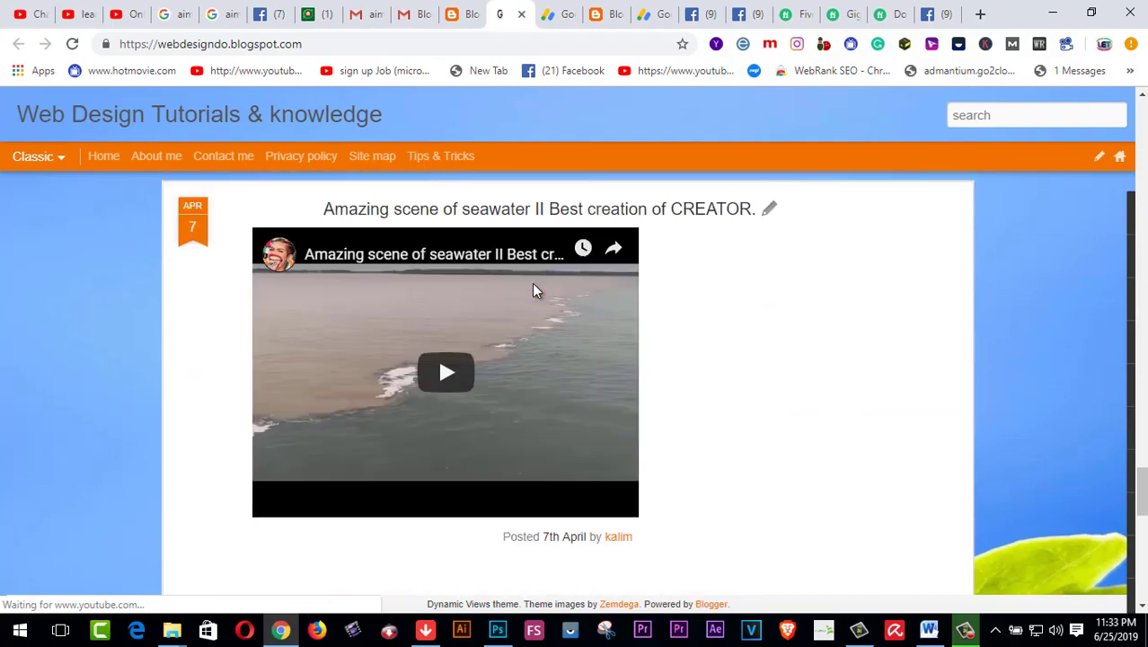
scroll(534, 288, "up", 5)
scroll(534, 285, "up", 10)
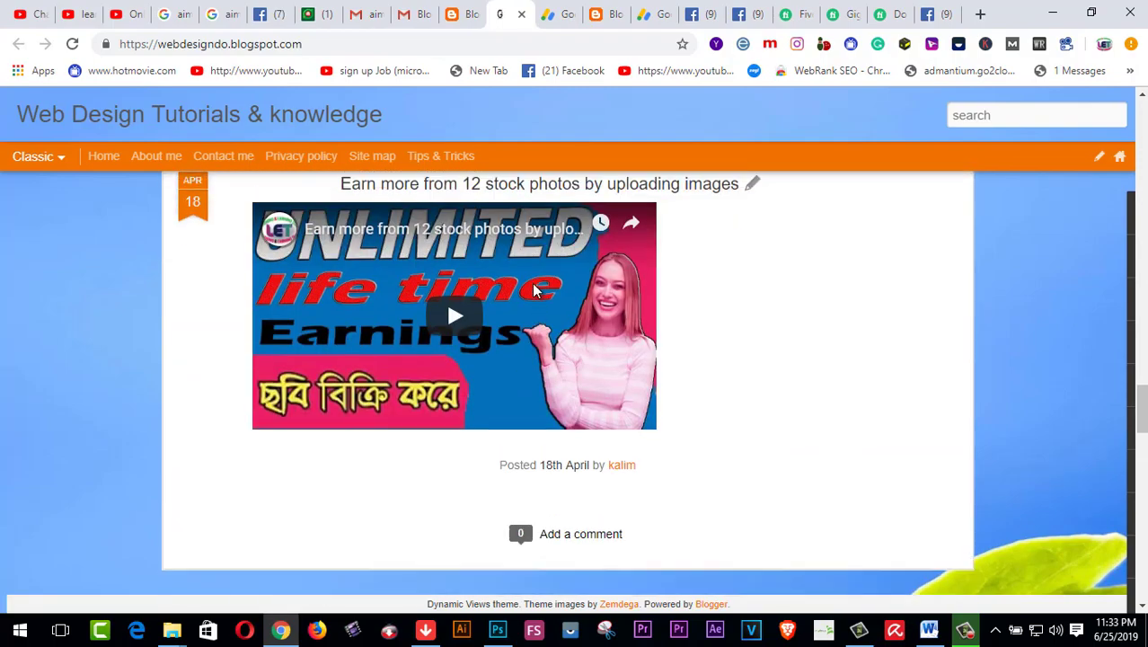
scroll(533, 283, "up", 15)
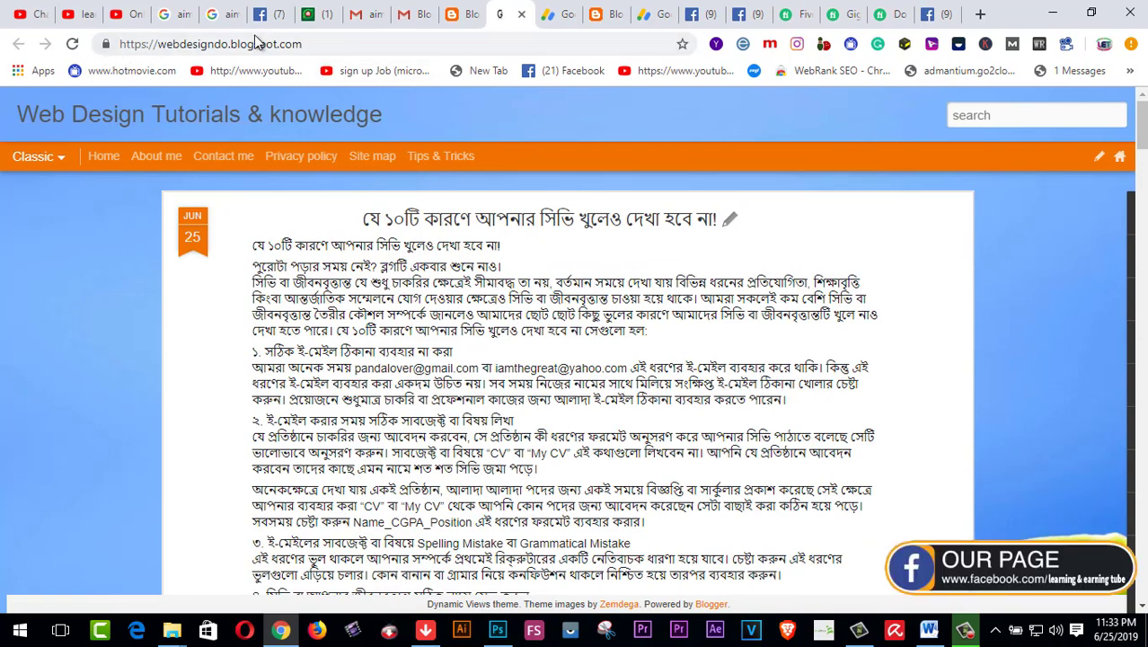
left_click(307, 44)
right_click(307, 44)
left_click(345, 107)
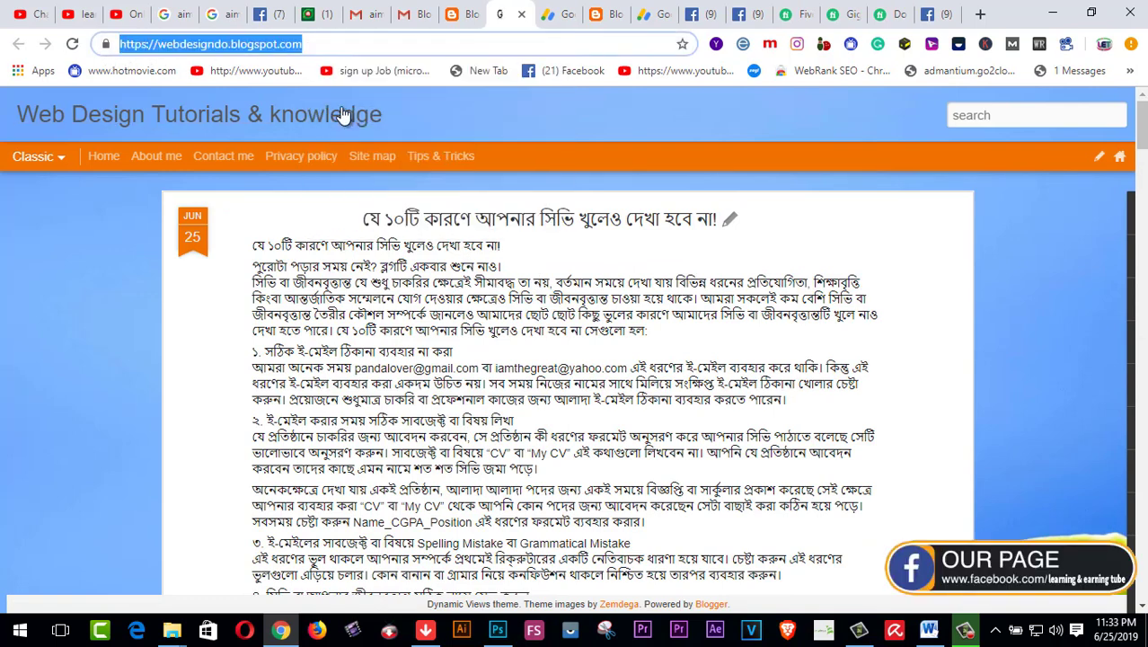
left_click(654, 16)
right_click(388, 314)
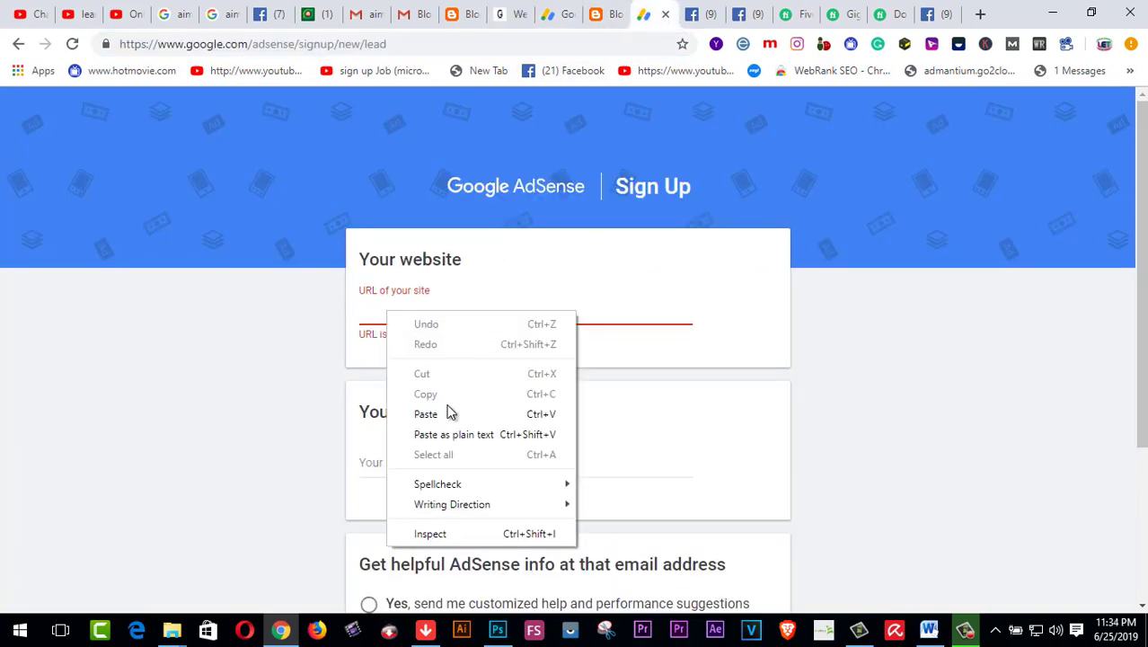
left_click(436, 416)
Fill in the account owner's email address and choose Yes for customized help and performance suggestions
left_click(408, 465)
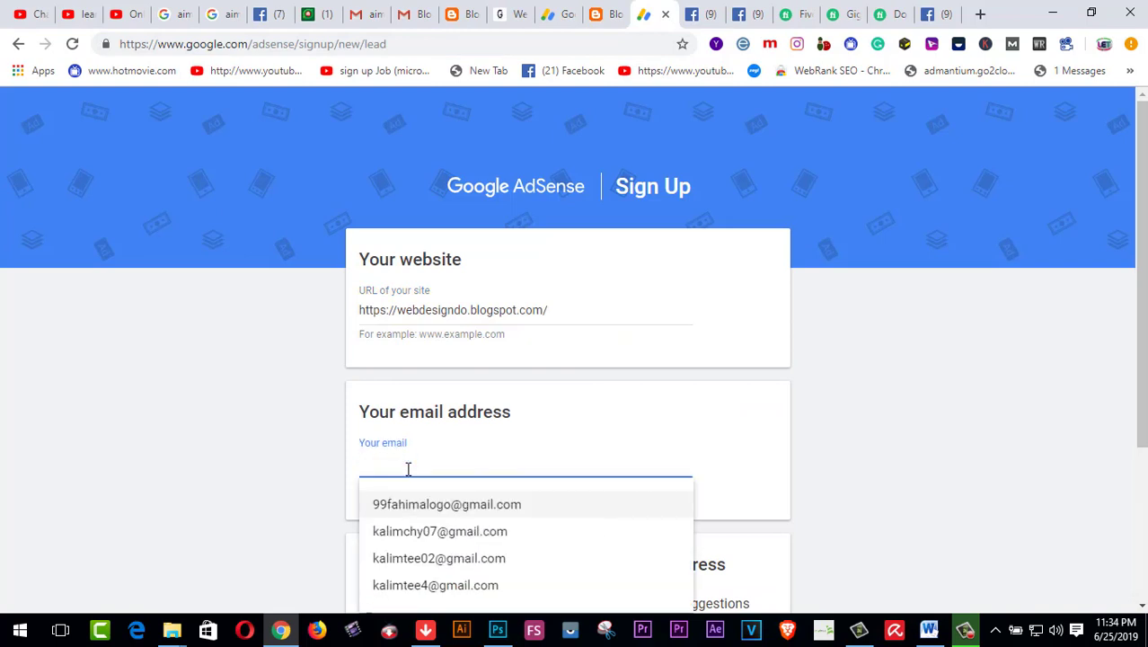
left_click(422, 533)
scroll(494, 486, "down", 2)
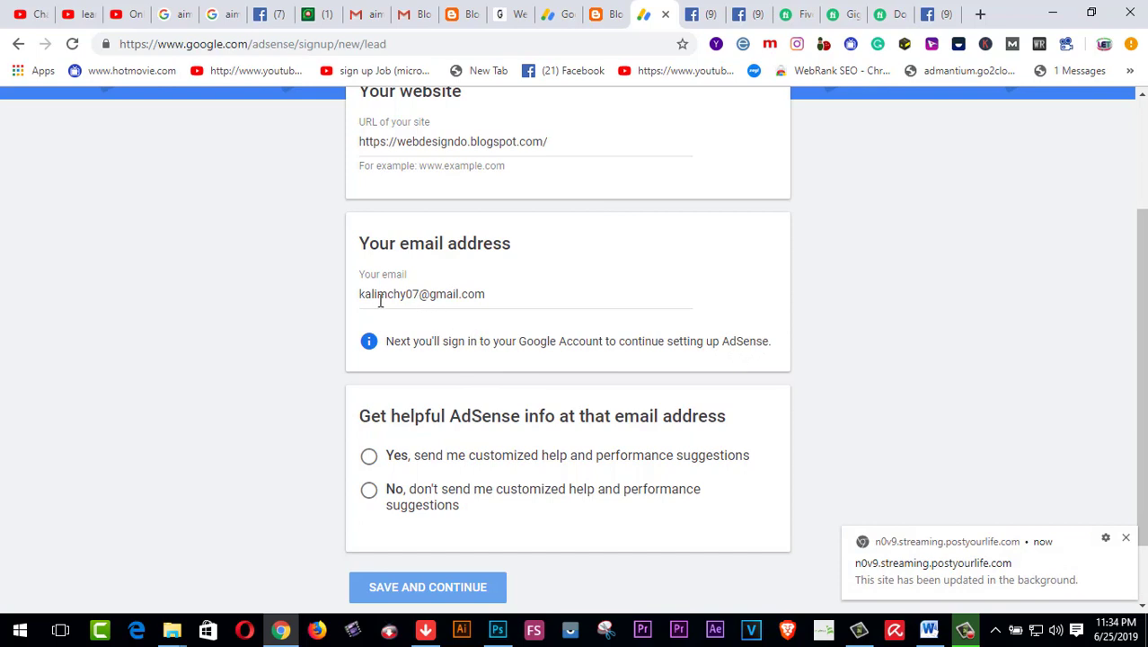
left_click(1126, 540)
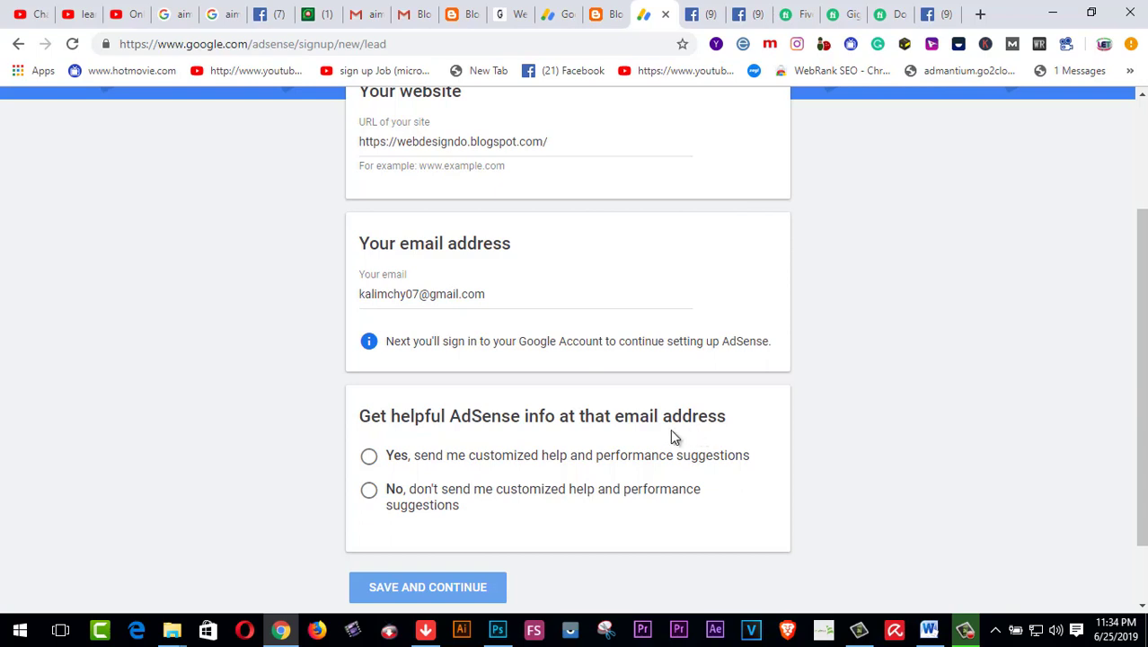
left_click(370, 459)
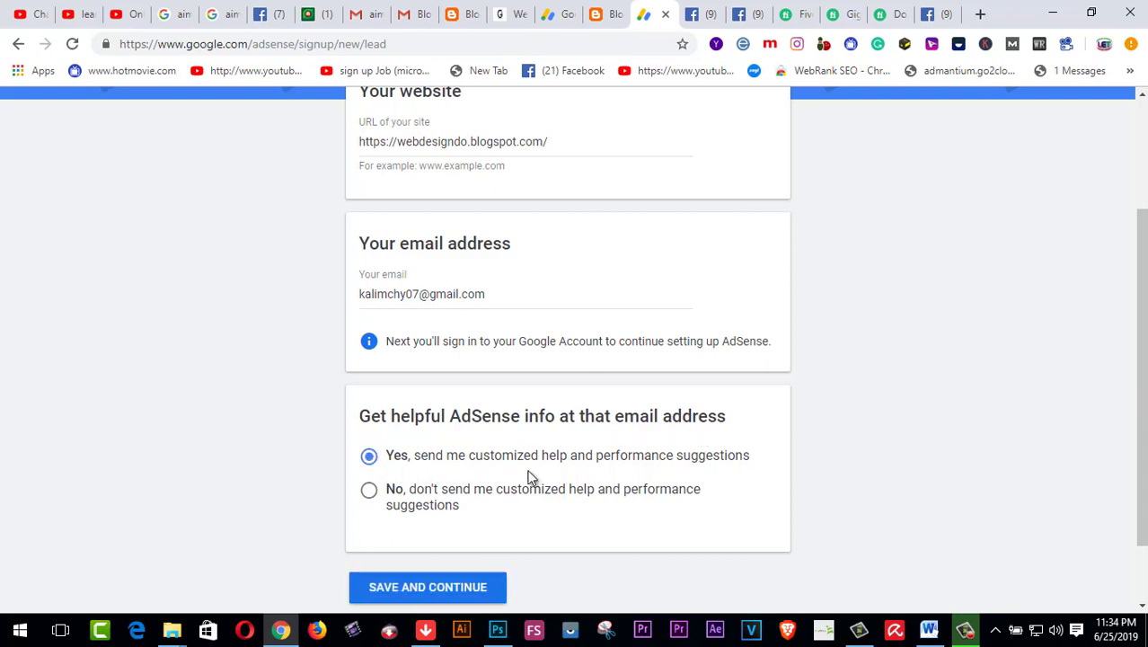
scroll(575, 472, "down", 1)
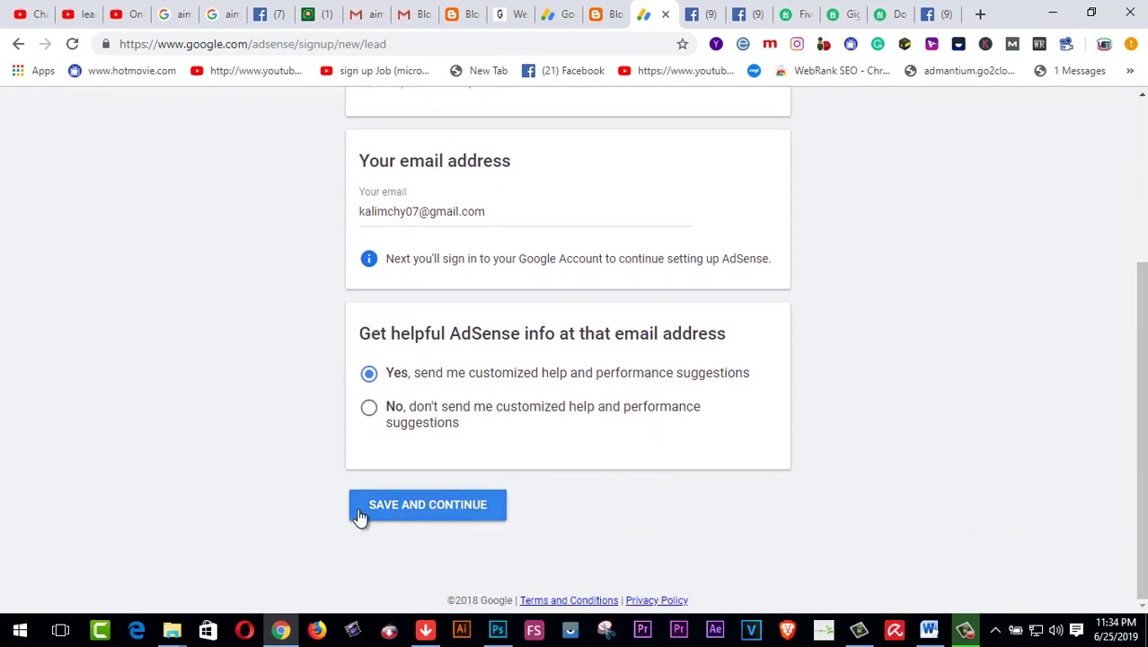
Save the AdSense sign-up details and continue the signup in blogspot.com, on the blog's list of all posts
left_click(447, 510)
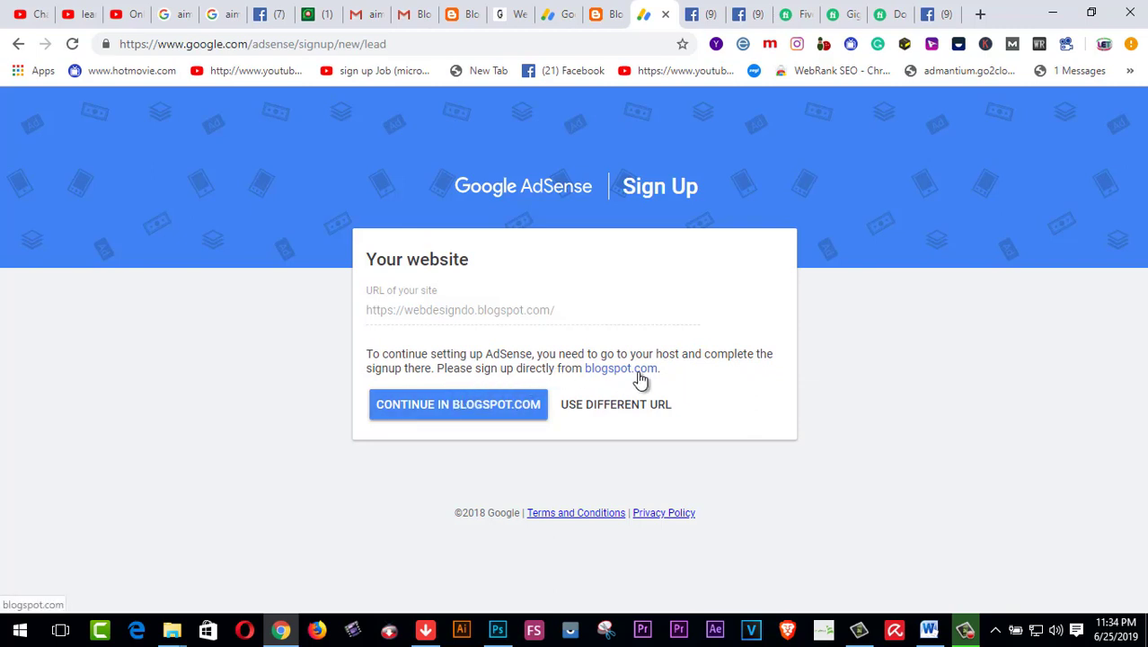
left_click(478, 416)
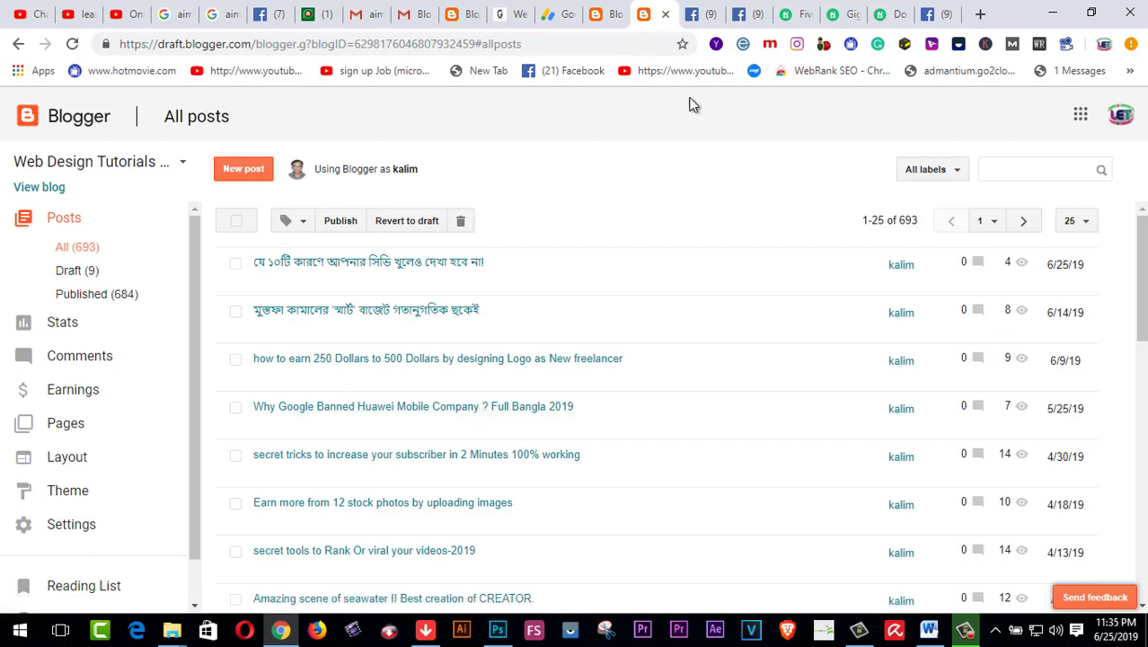
scroll(660, 278, "down", 5)
scroll(659, 277, "down", 5)
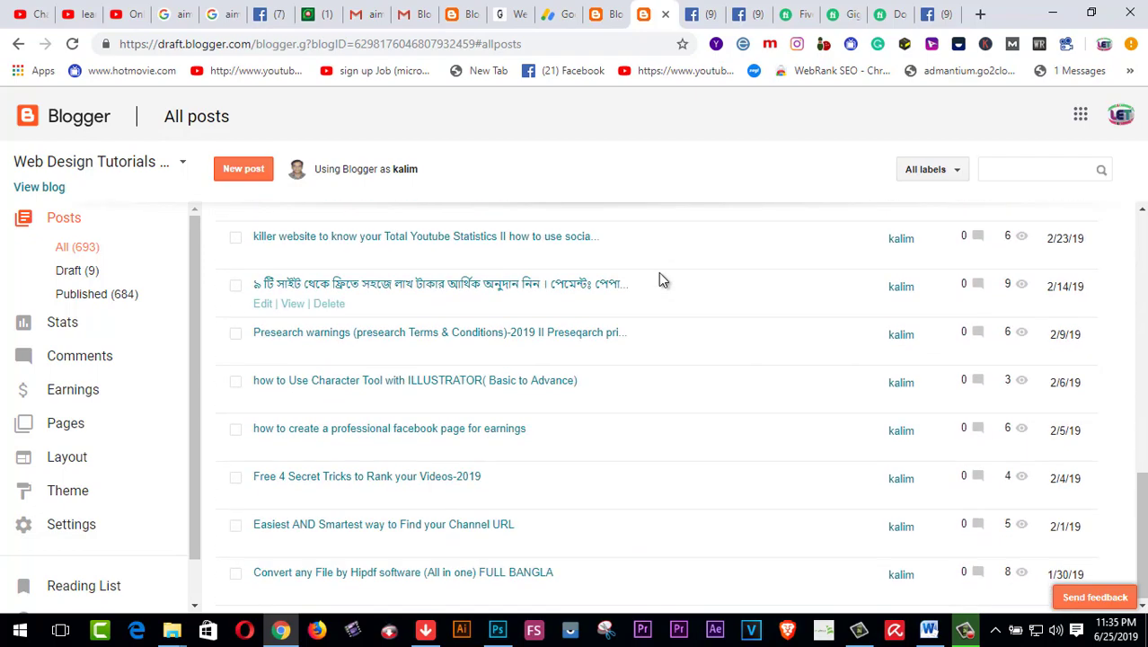
scroll(635, 346, "up", 10)
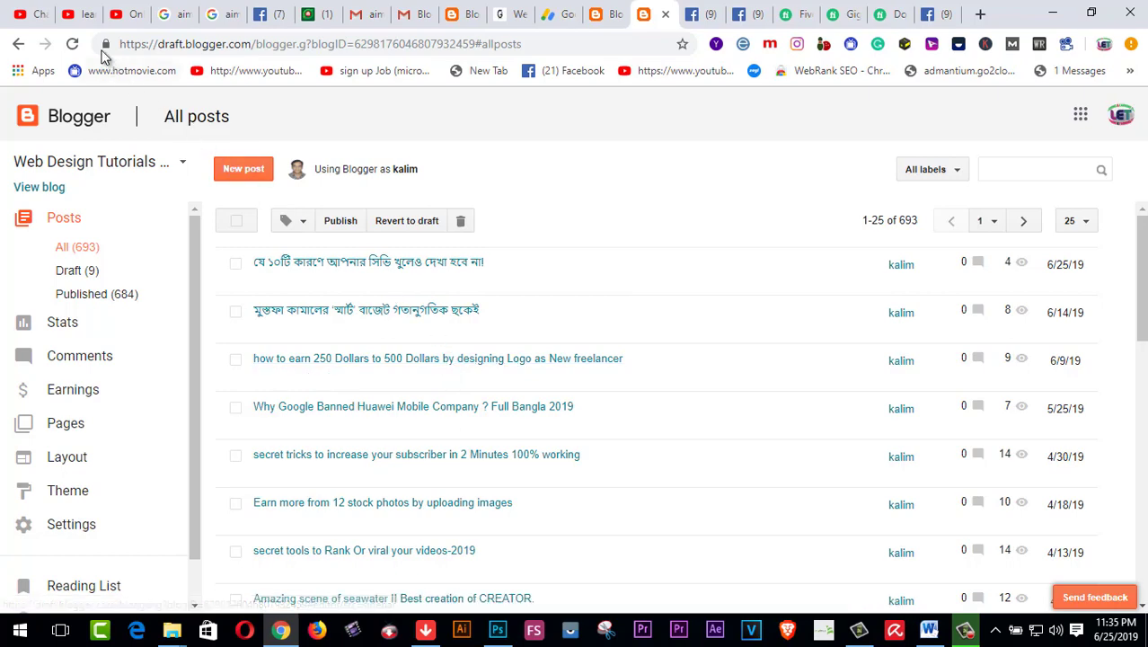
Switch to the About page of the learning & earning tube channel on YouTube
left_click(84, 17)
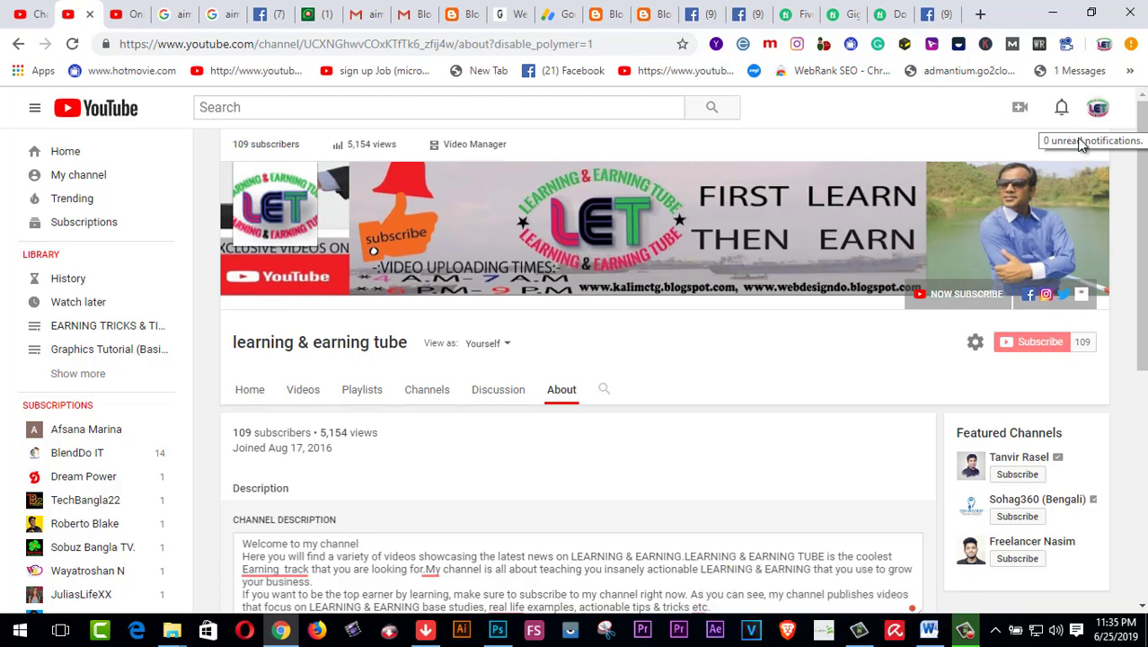
mouse_move(966, 629)
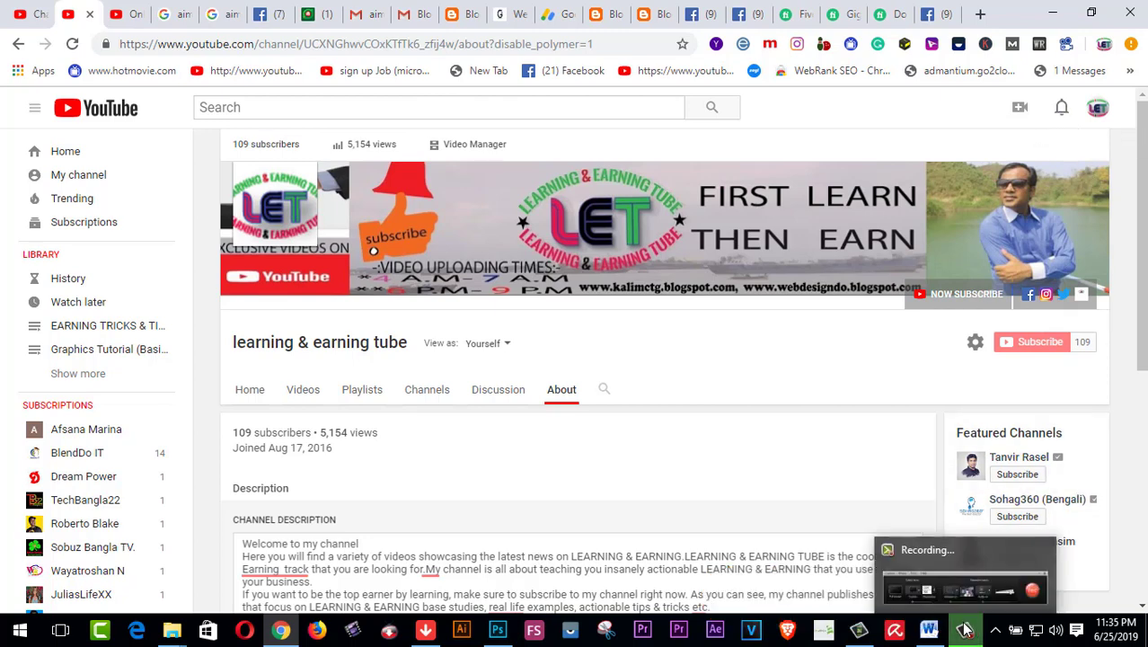